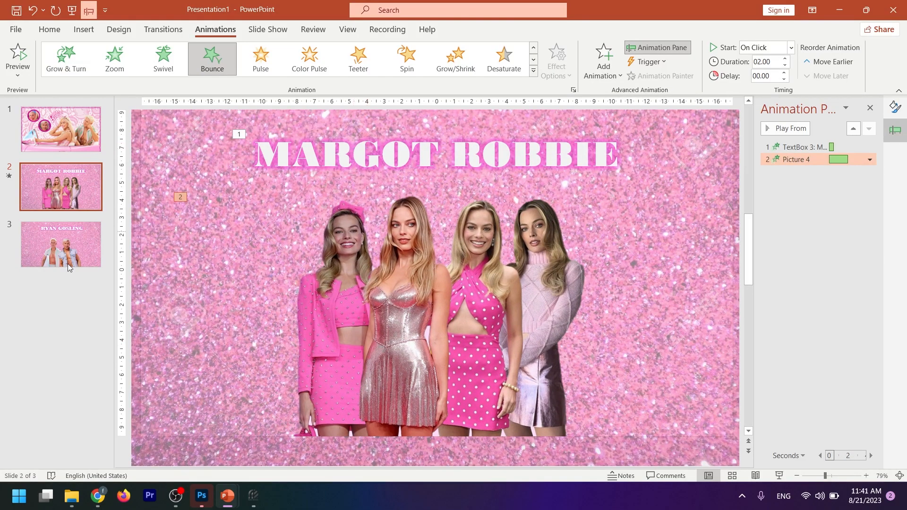
- On slide 3, apply a Fly In entrance from the top to the RYAN GOSLING title
click(60, 244)
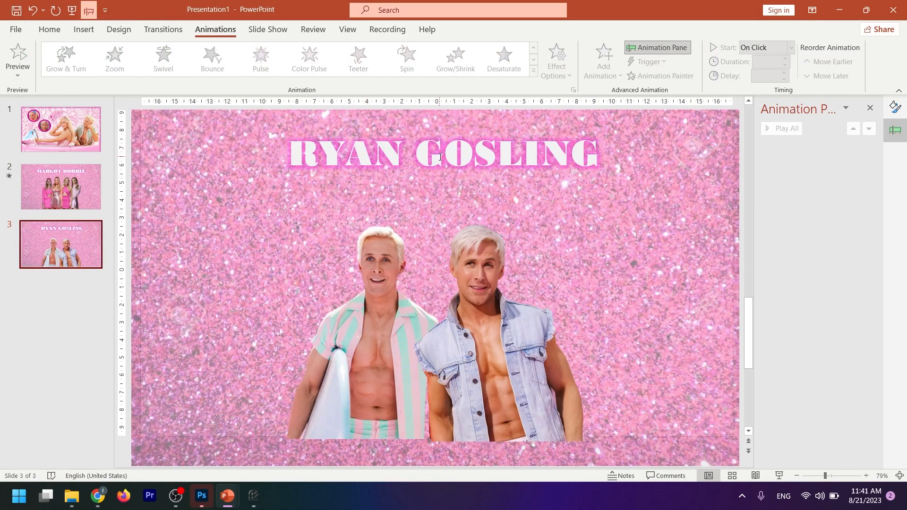
click(236, 198)
click(214, 66)
click(557, 61)
click(581, 230)
- Apply the Bounce entrance animation to the picture group of the two men on slide 3
click(534, 71)
click(165, 166)
click(483, 235)
click(534, 70)
click(160, 163)
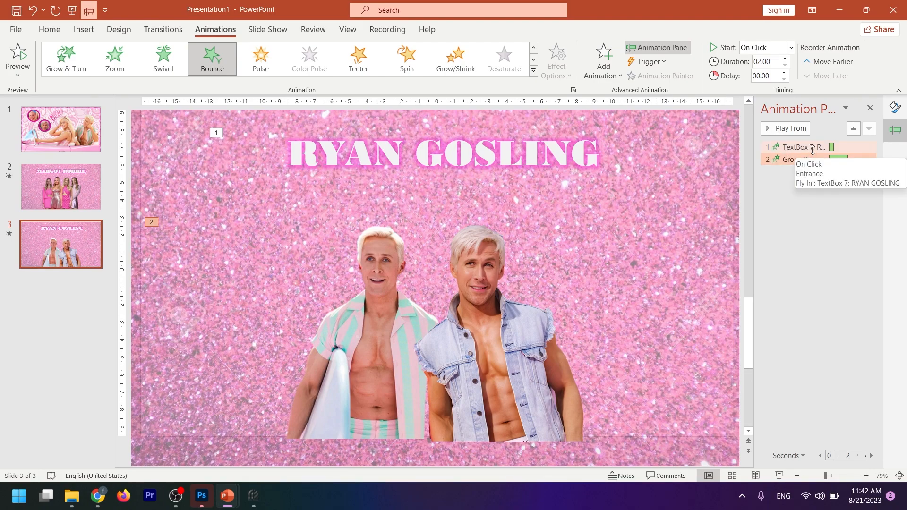
- On slide 2, set the MARGOT ROBBIE title's animation to Start With Previous
click(62, 190)
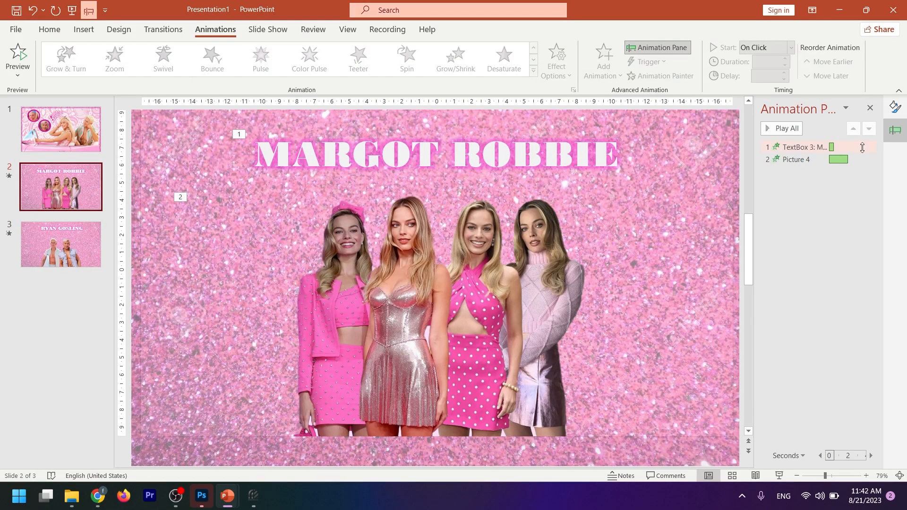
click(801, 147)
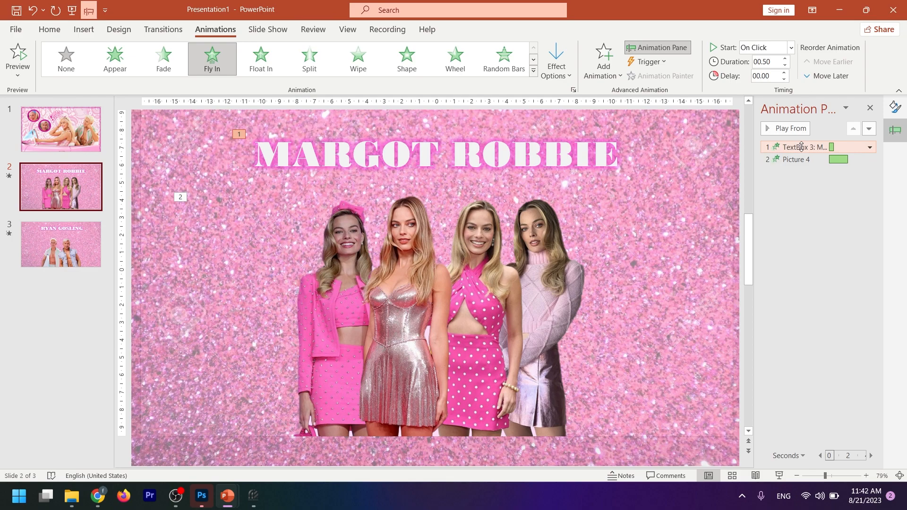
click(869, 147)
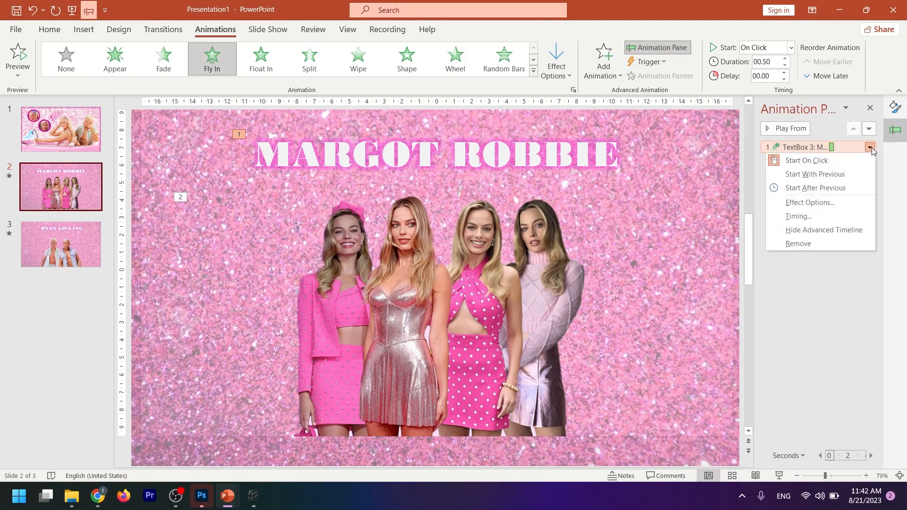
click(808, 175)
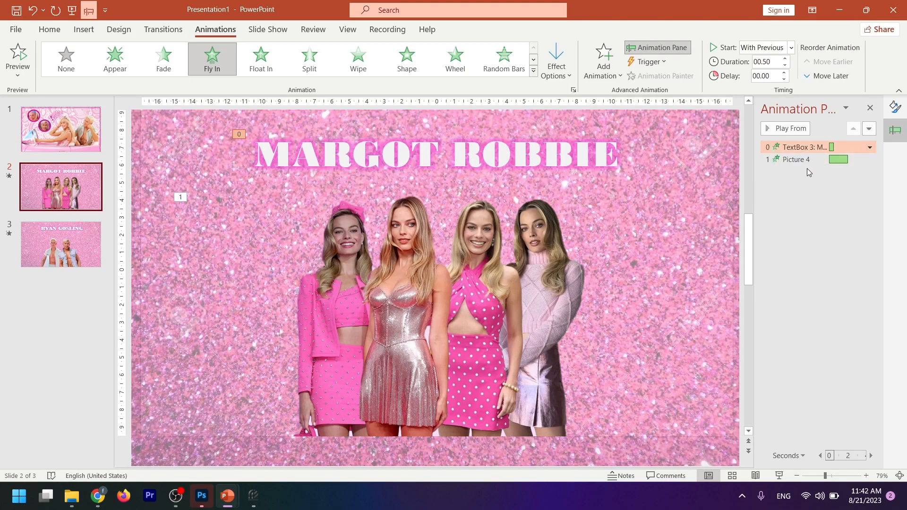
- Set slide 2's picture animation to Start After Previous with a duration of 1.00 second
click(809, 160)
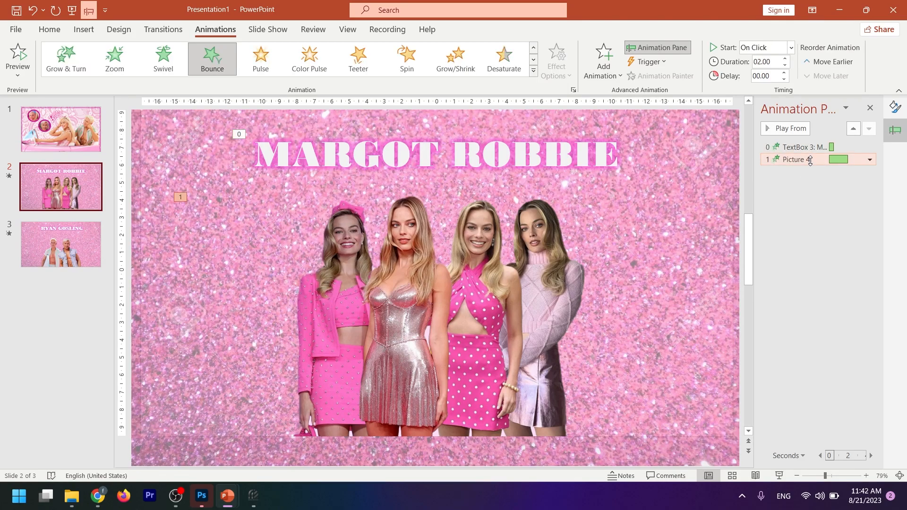
click(870, 160)
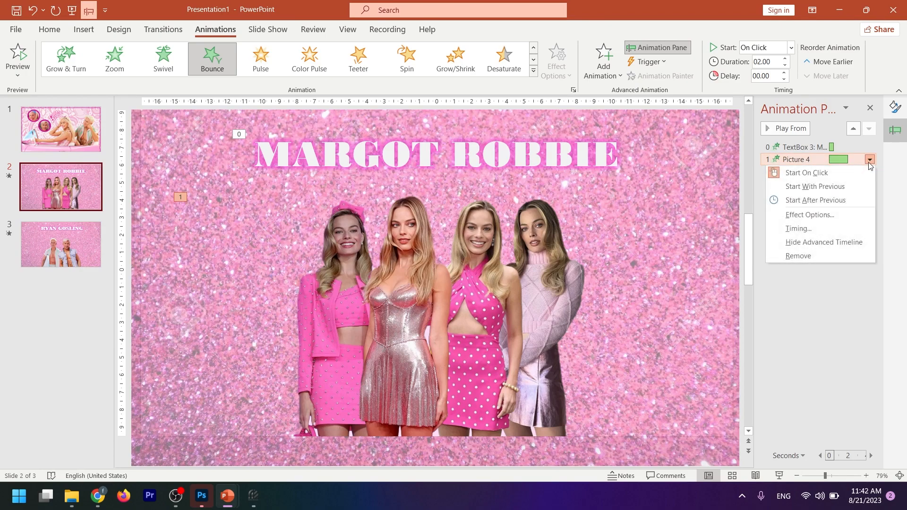
click(835, 200)
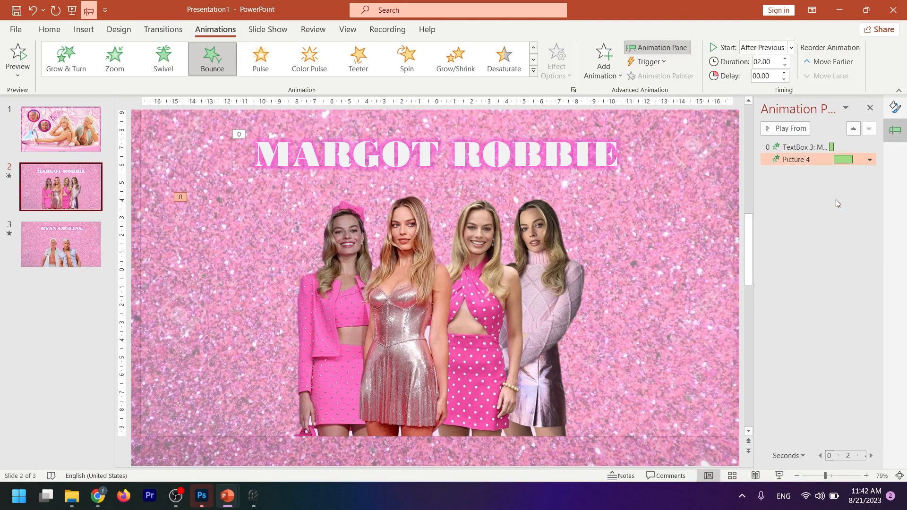
click(785, 66)
click(785, 66)
click(785, 66)
click(784, 66)
- On slide 3, set the title's animation to Start With Previous and the picture group's animation to Start After Previous
click(81, 263)
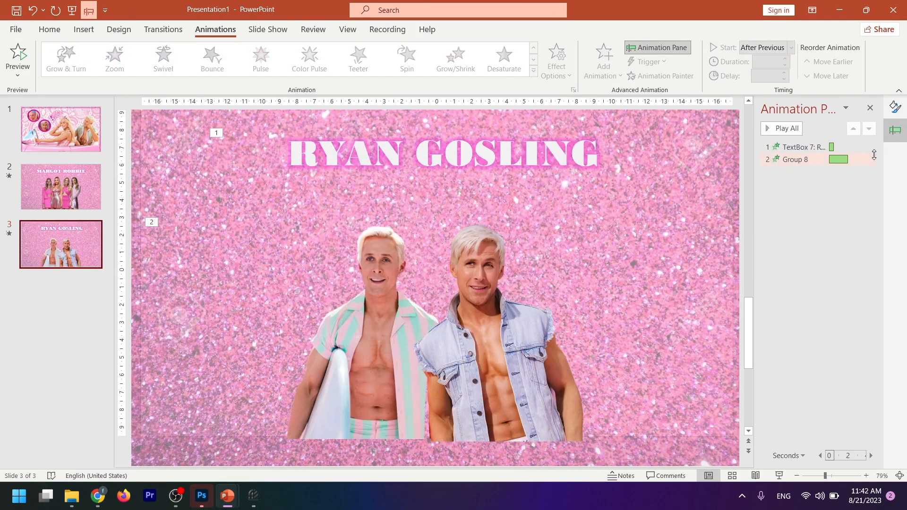
click(872, 146)
click(871, 147)
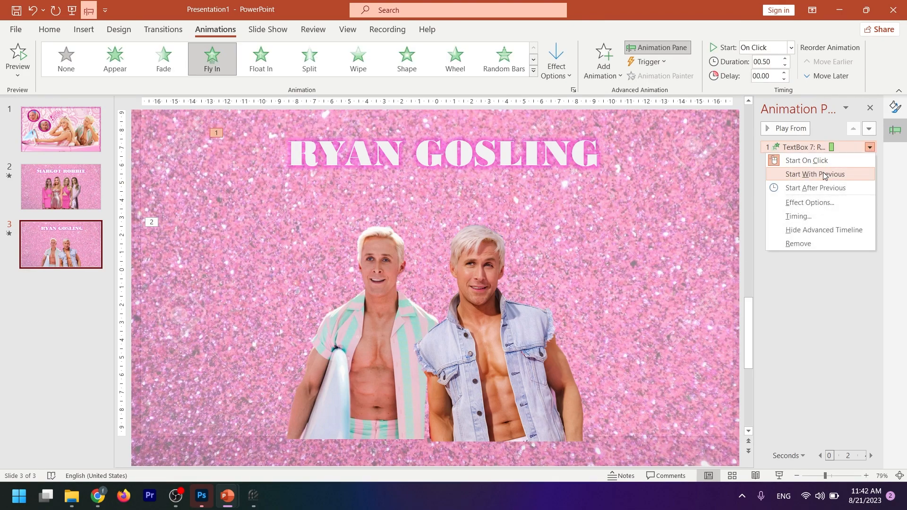
click(803, 175)
click(871, 155)
click(869, 159)
click(836, 200)
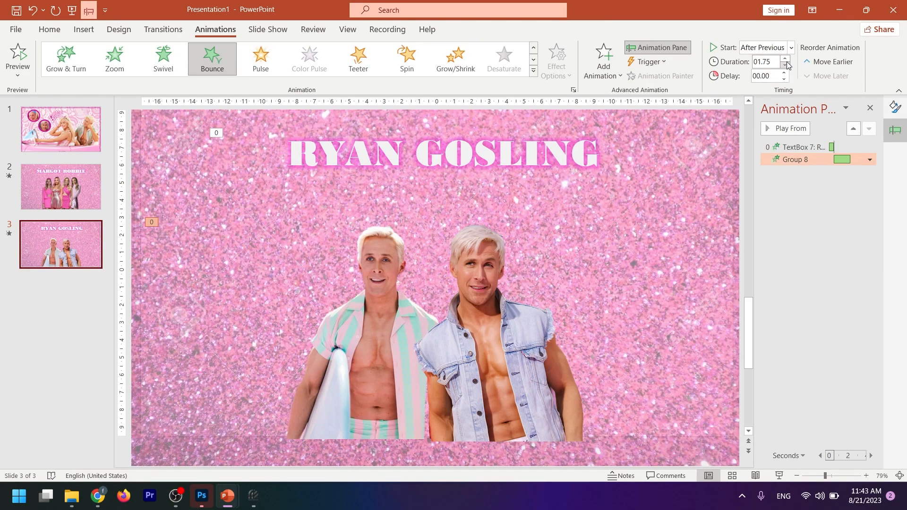
- Run the slide show from slide 1 and advance through the slides to check their animations
click(40, 144)
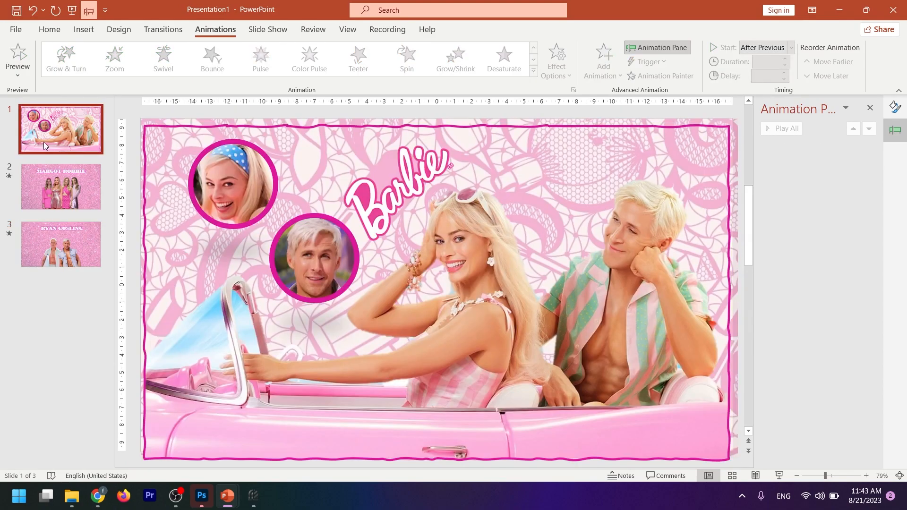
click(779, 476)
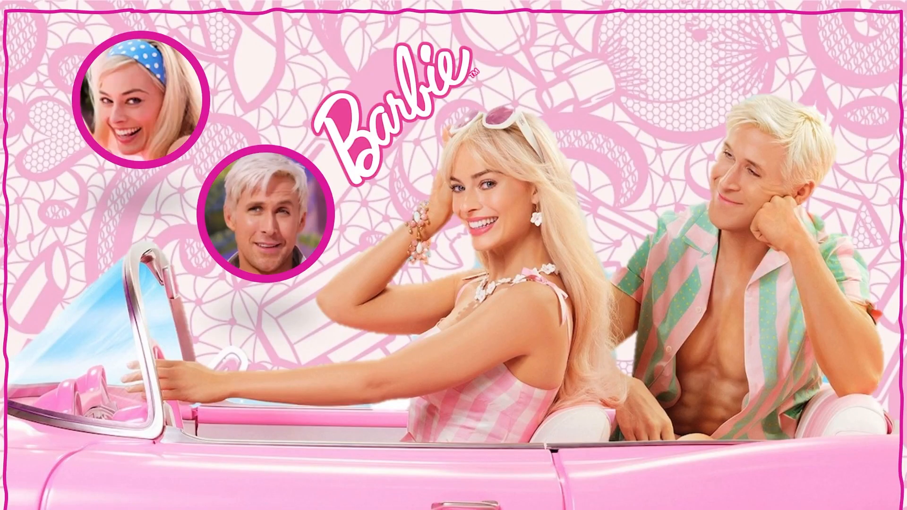
key(Right)
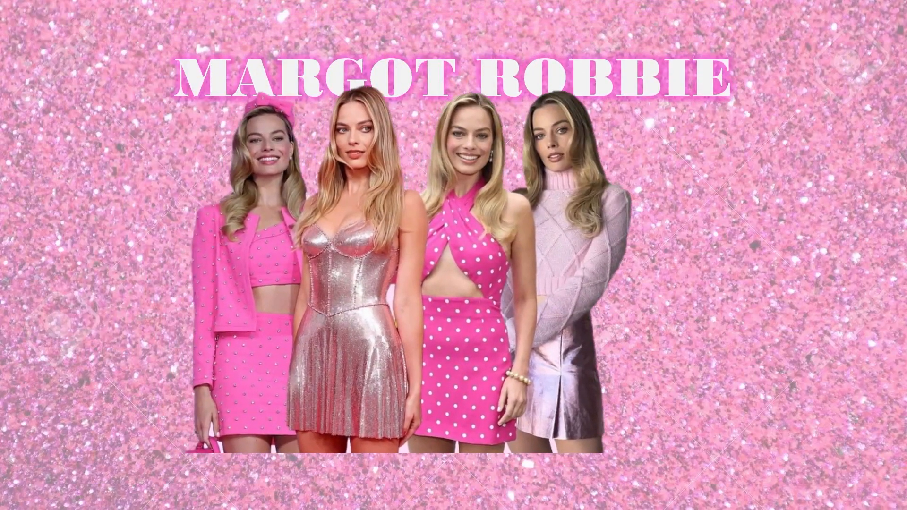
key(Right)
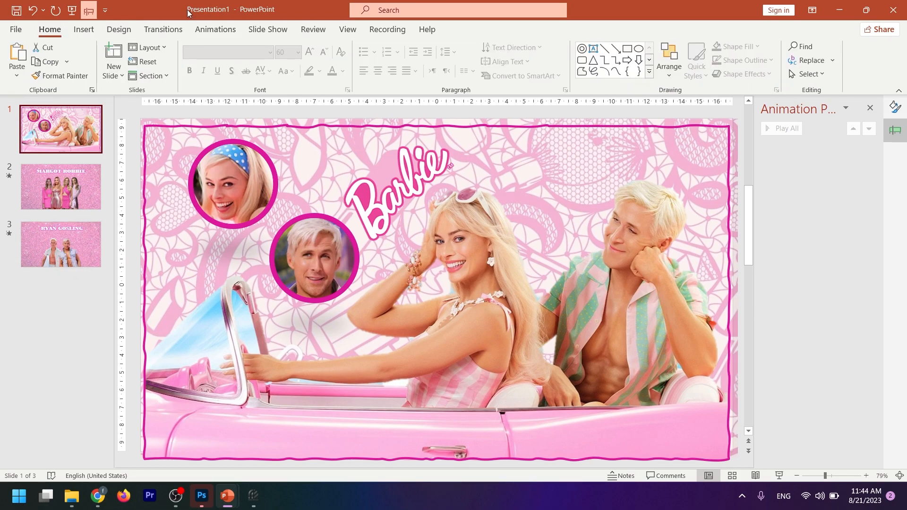
- Insert Slide Zooms for slides 2 and 3 on slide 1 and move each over its matching portrait circle
click(88, 31)
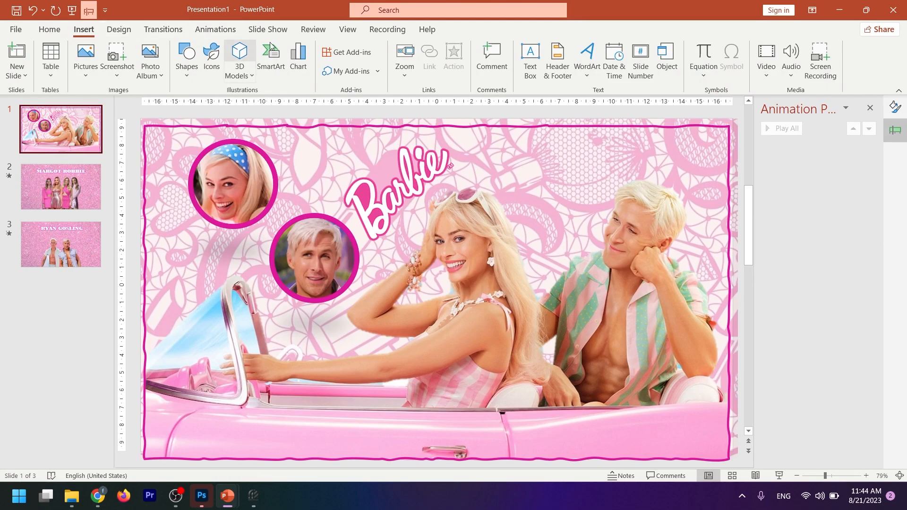
click(406, 76)
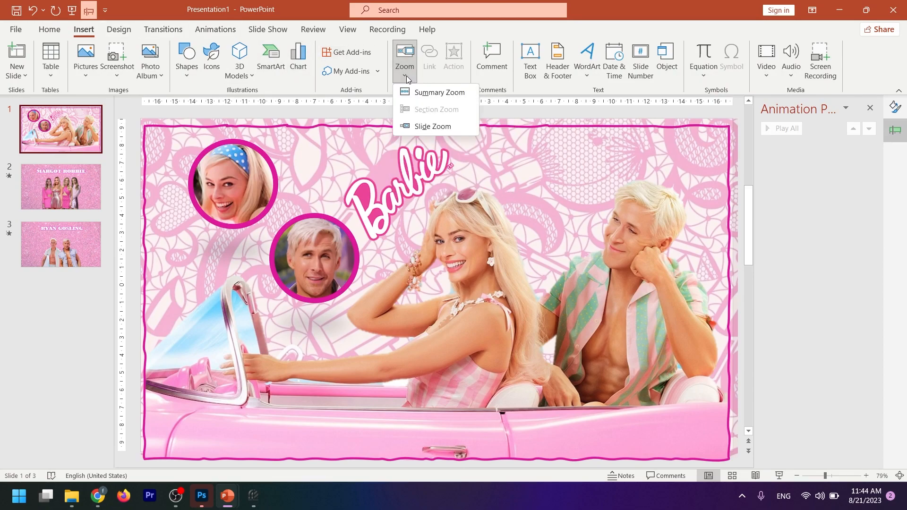
click(423, 126)
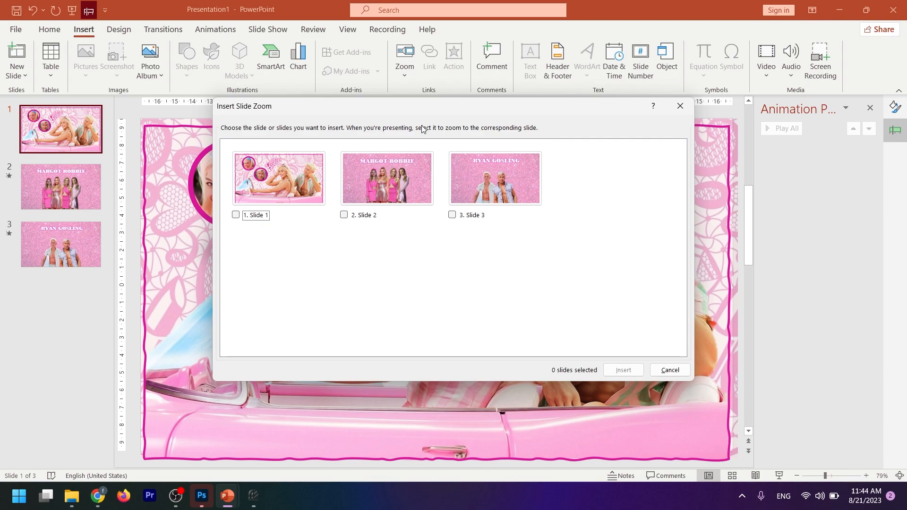
click(413, 171)
click(472, 177)
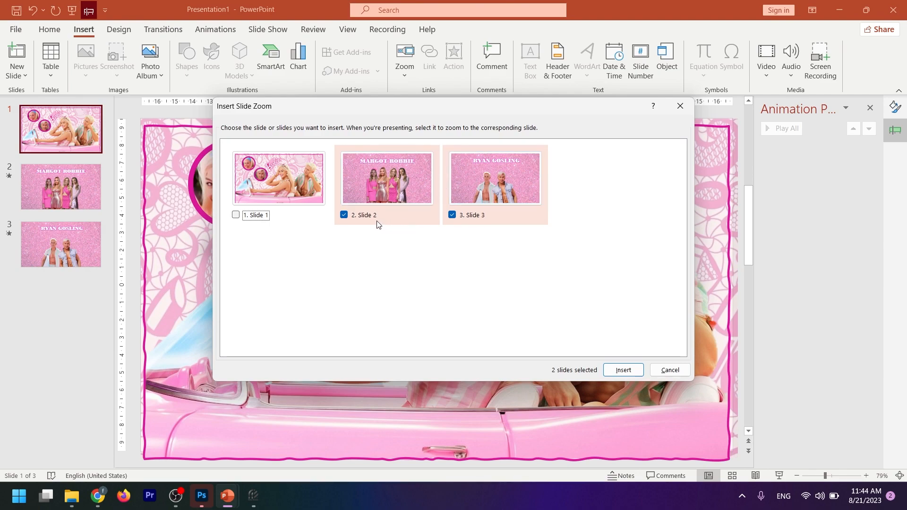
click(623, 370)
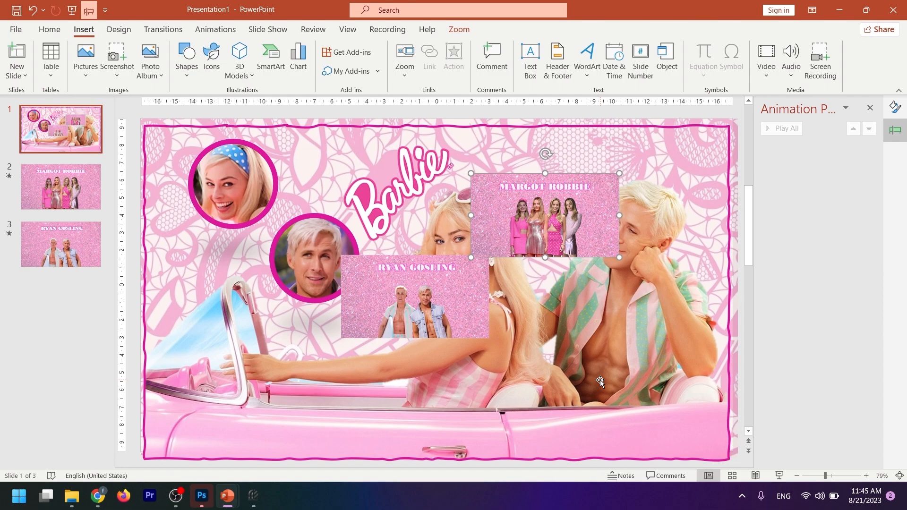
drag(426, 316, 333, 275)
drag(532, 231, 226, 200)
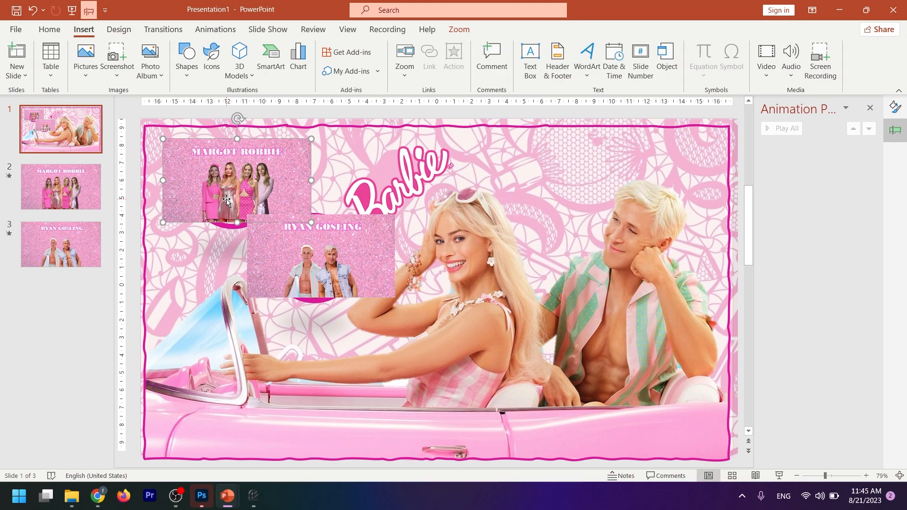
- Replace the slide 2 zoom's image with the portrait of the woman in a blue headband from the barbie folder
click(457, 30)
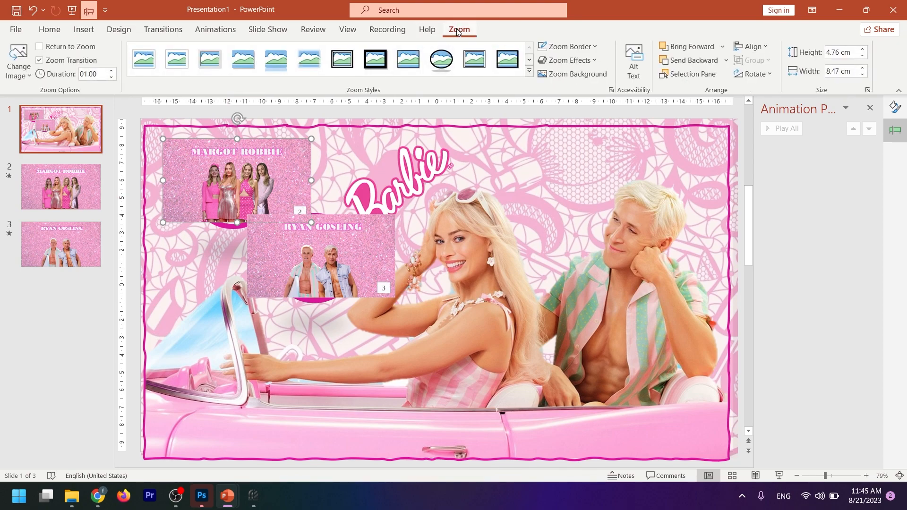
click(19, 69)
click(43, 95)
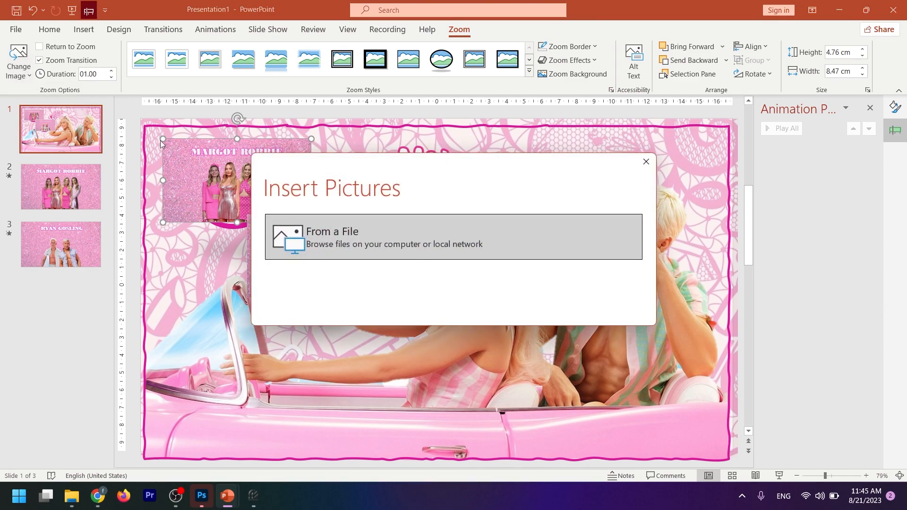
click(435, 245)
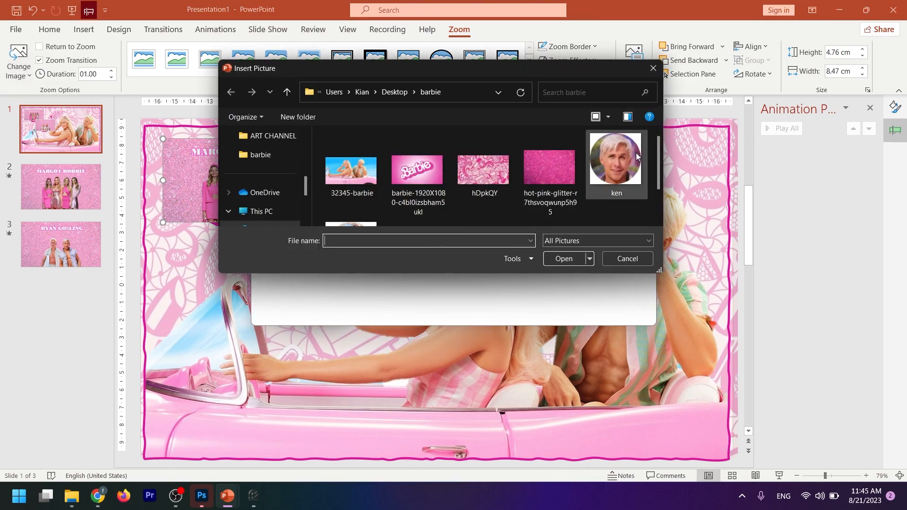
scroll(600, 168, down, 1)
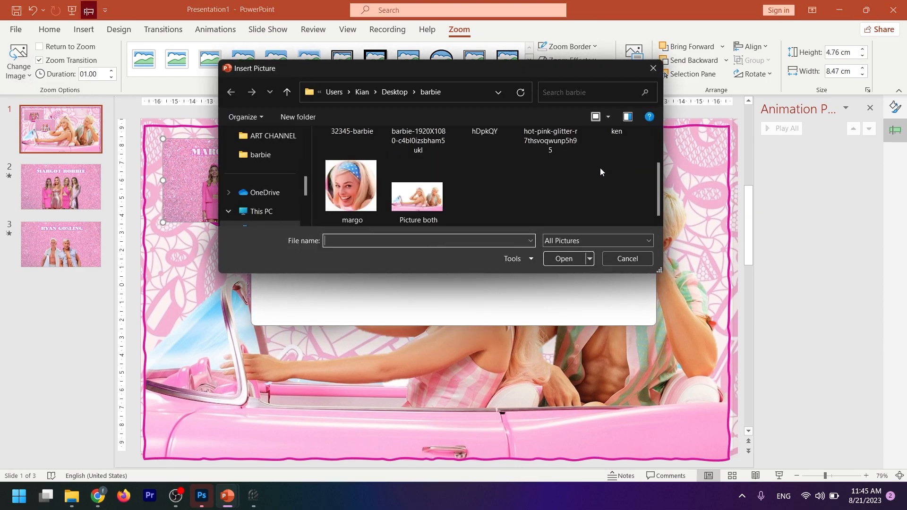
click(350, 187)
click(564, 258)
- Move the slide 2 zoom below the original portrait, apply the oval zoom style and remove its border
drag(229, 180, 221, 239)
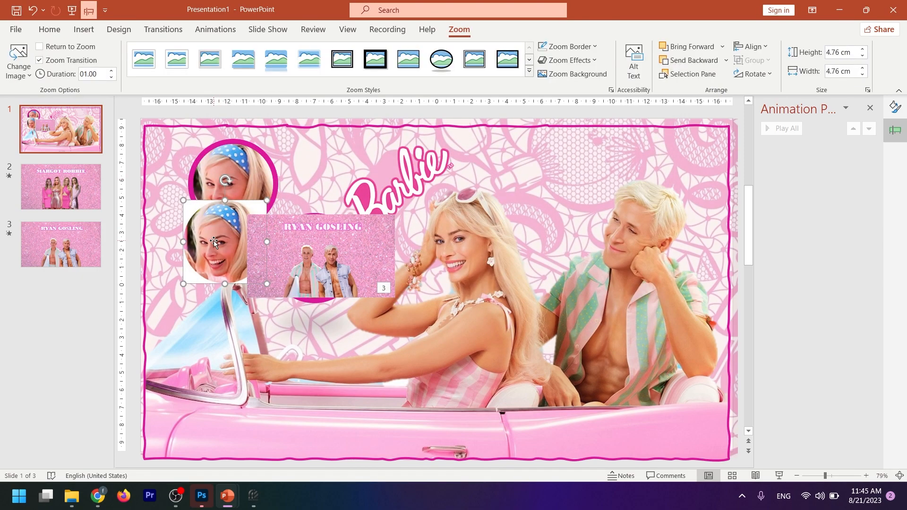
click(441, 65)
click(567, 46)
click(586, 209)
- Pull the original Margot Robbie portrait out of its pink ring and delete it
click(238, 172)
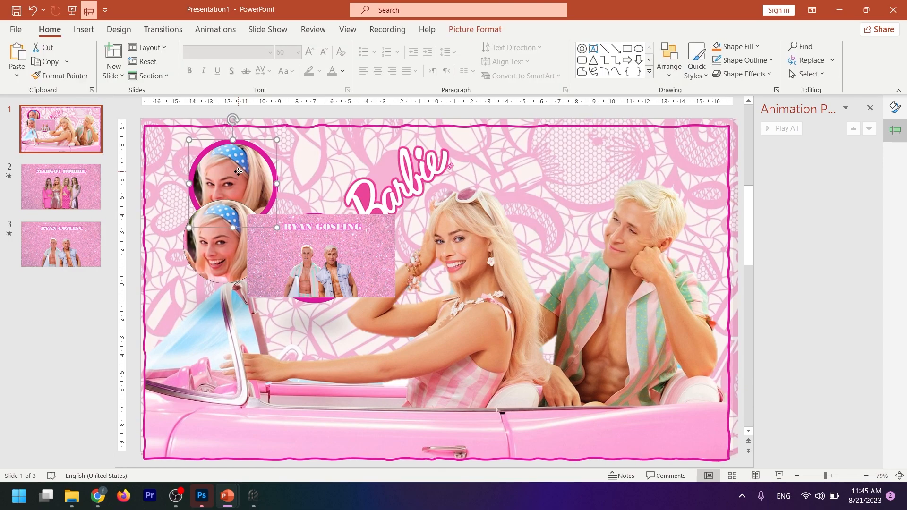
drag(238, 171, 298, 172)
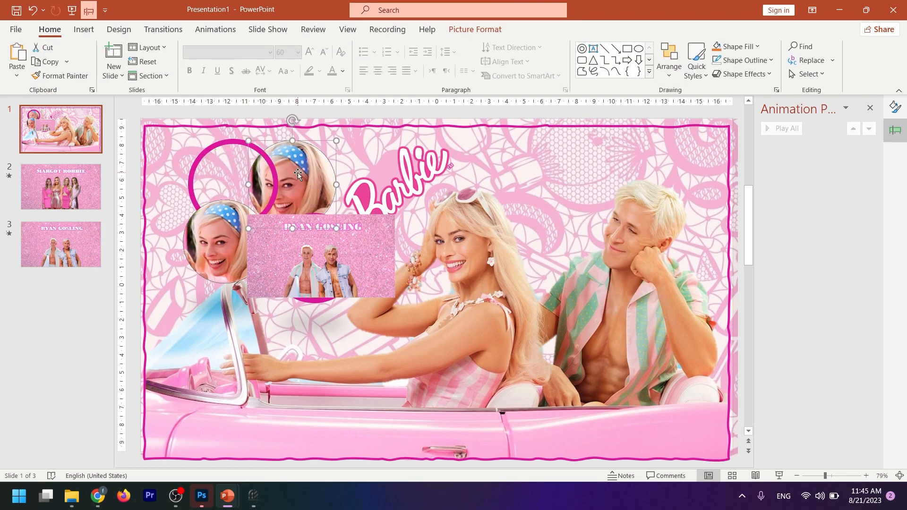
key(Delete)
- Move the oval slide 2 zoom into the empty pink ring and nudge it until it fits
drag(223, 229, 231, 173)
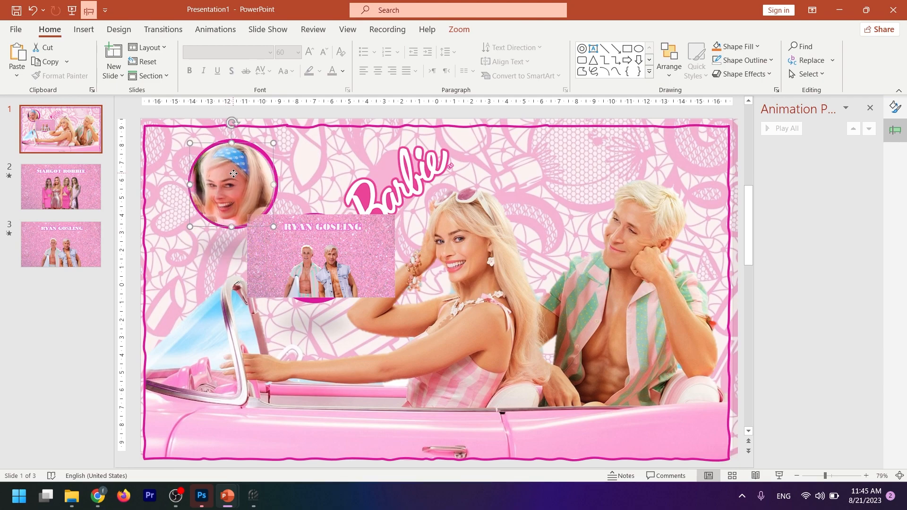
key(ctrl+Left)
key(ctrl+Left)
key(ctrl+Up)
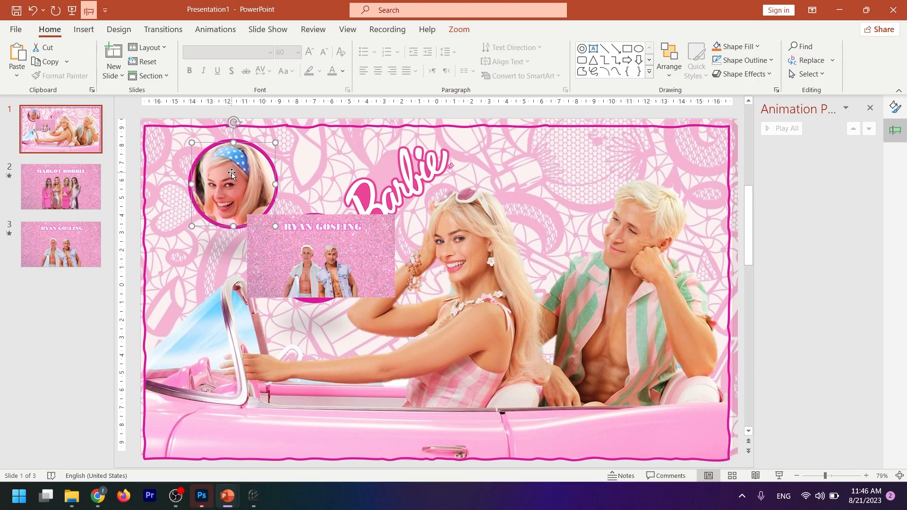
- Replace the slide 3 zoom's image with the ken picture from the barbie folder
click(319, 255)
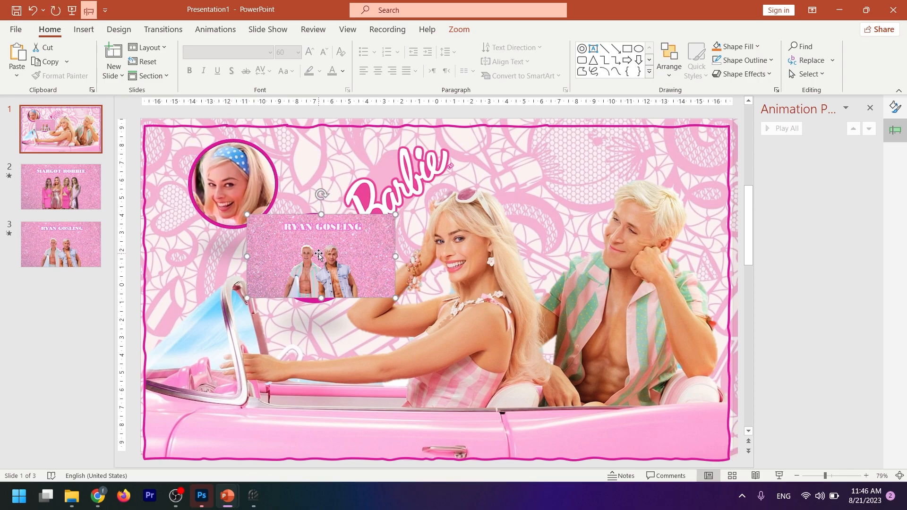
click(459, 29)
click(20, 76)
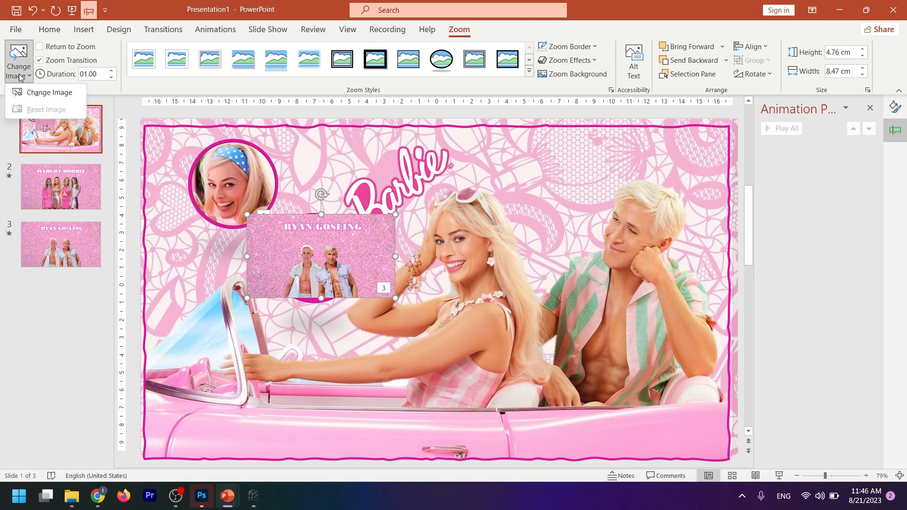
click(49, 92)
click(343, 235)
double_click(609, 165)
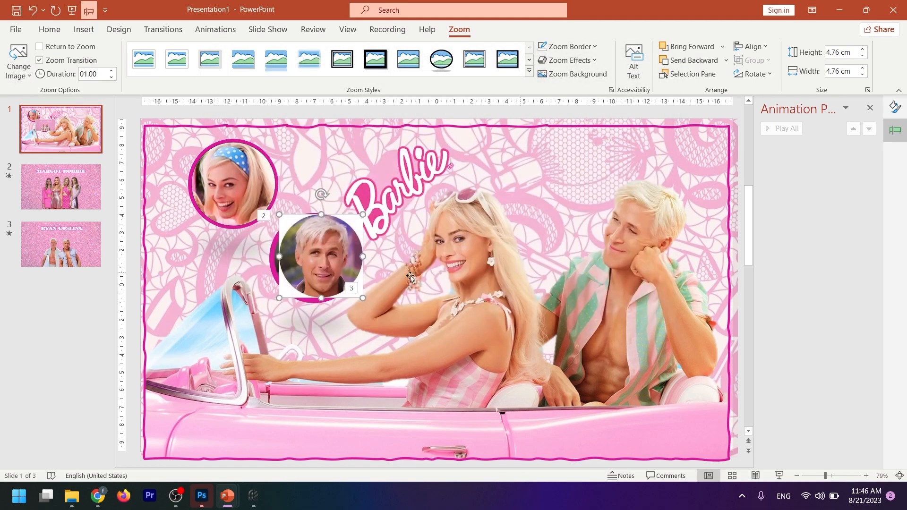
- Remove the slide 3 zoom's border, move the zoom into the second pink ring and nudge it until it fits
click(572, 74)
click(568, 47)
click(560, 210)
mouse_move(321, 257)
mouse_down()
mouse_move(261, 298)
mouse_move(309, 257)
mouse_up()
click(325, 260)
key(Right)
key(Up)
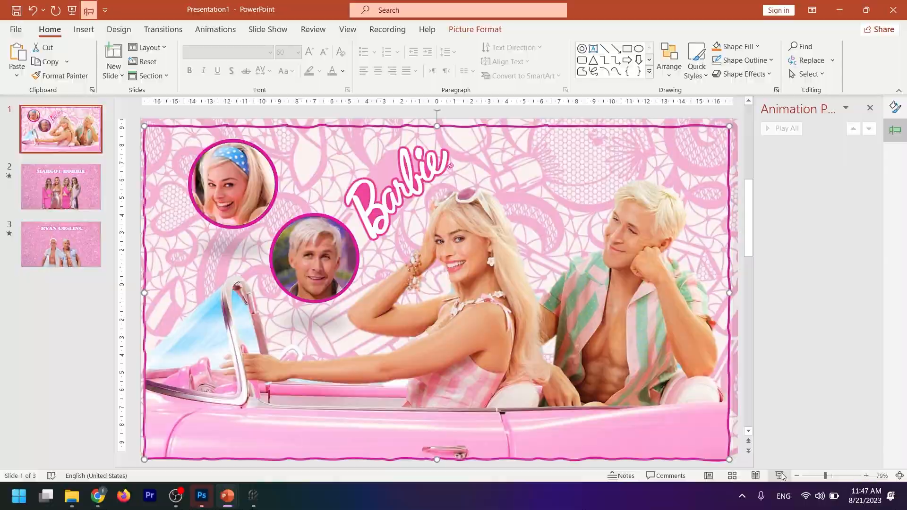
- Run the slide show from the opening slide, follow the Margot Robbie zoom, advance once and exit the show
click(779, 476)
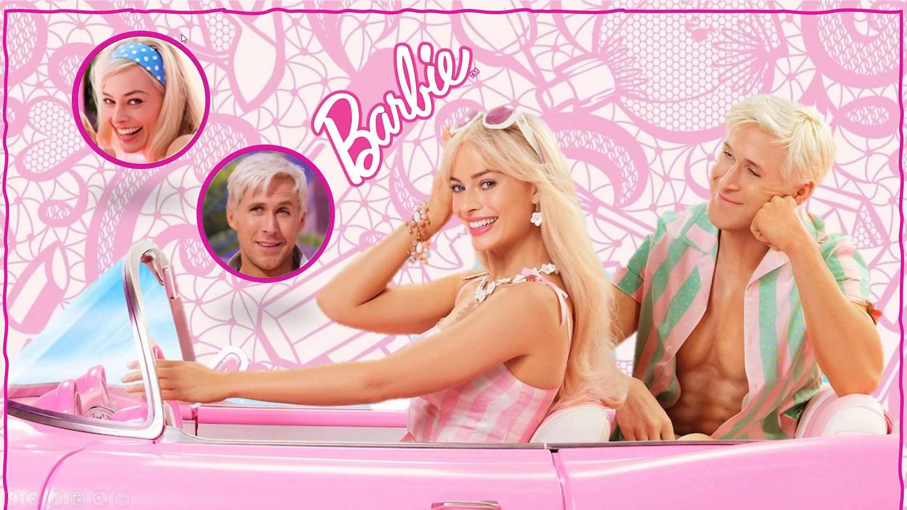
click(146, 85)
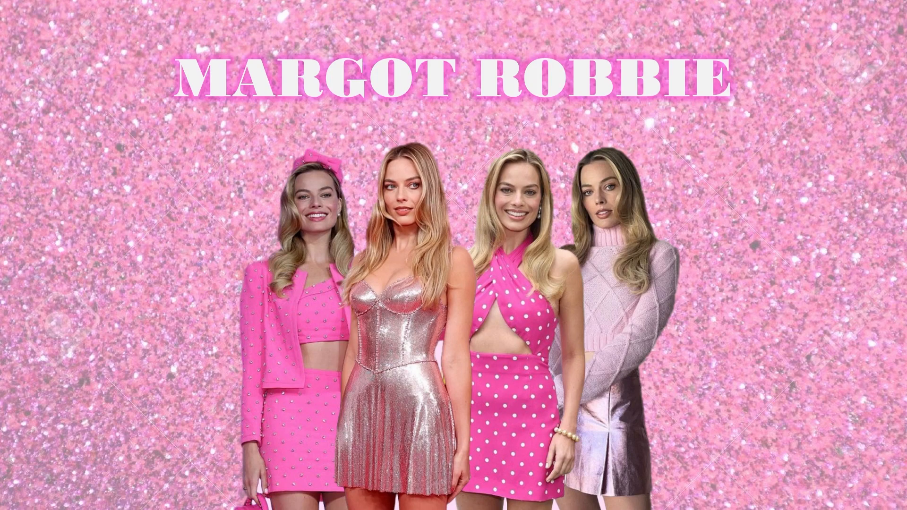
key(Right)
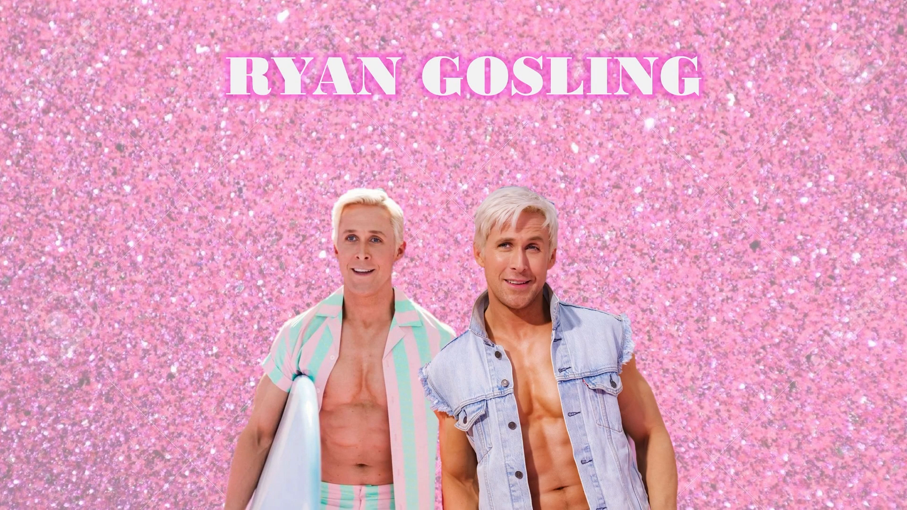
key(Escape)
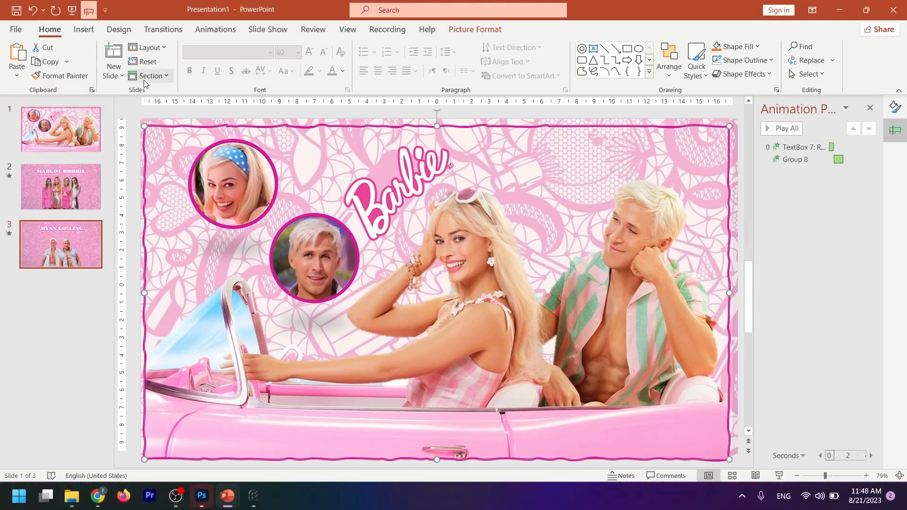
- Enable Return to Zoom for both the Margot Robbie and Ryan Gosling portrait zooms on slide 1
click(71, 139)
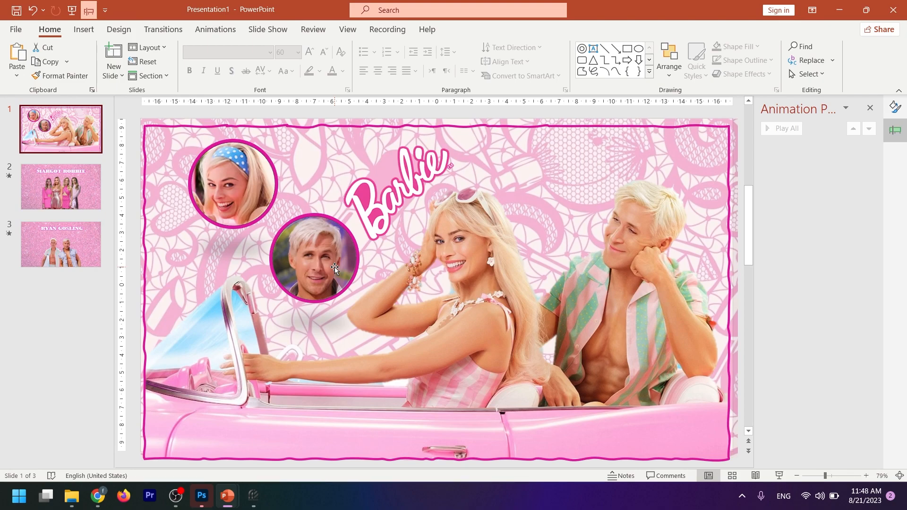
click(251, 189)
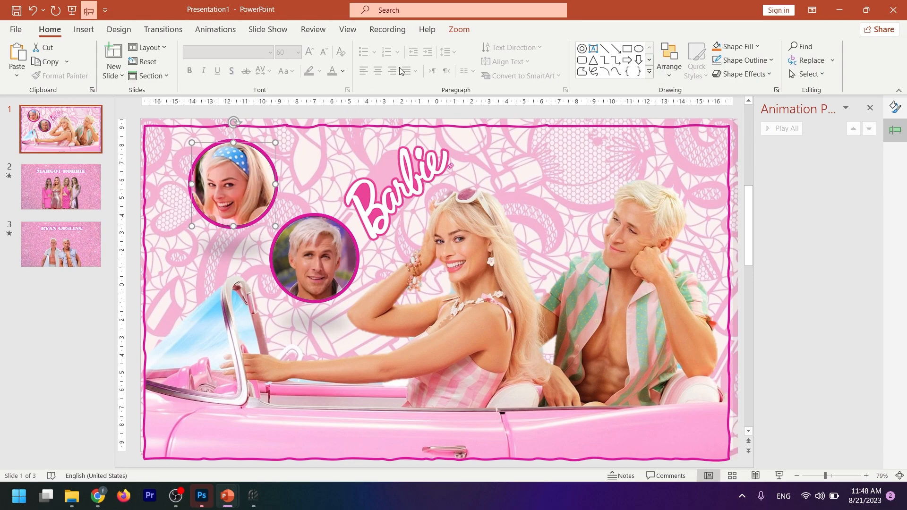
click(458, 30)
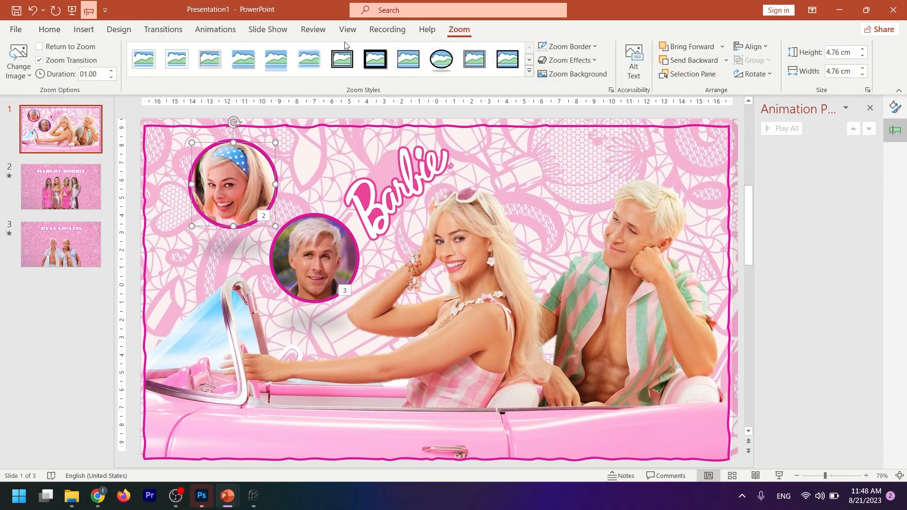
click(42, 49)
click(316, 256)
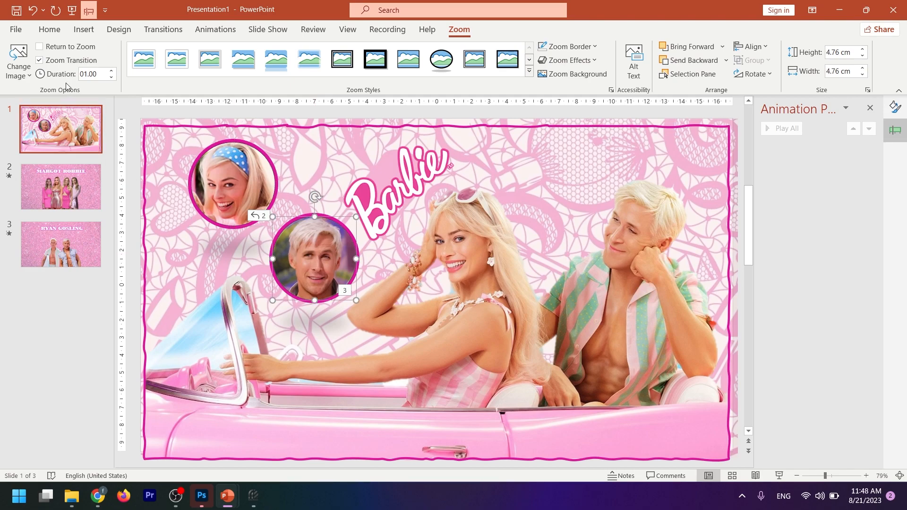
click(56, 48)
- Run the slide show to test the Margot Robbie zoom and its return to the opening slide, and open the Ryan Gosling zoom
click(780, 477)
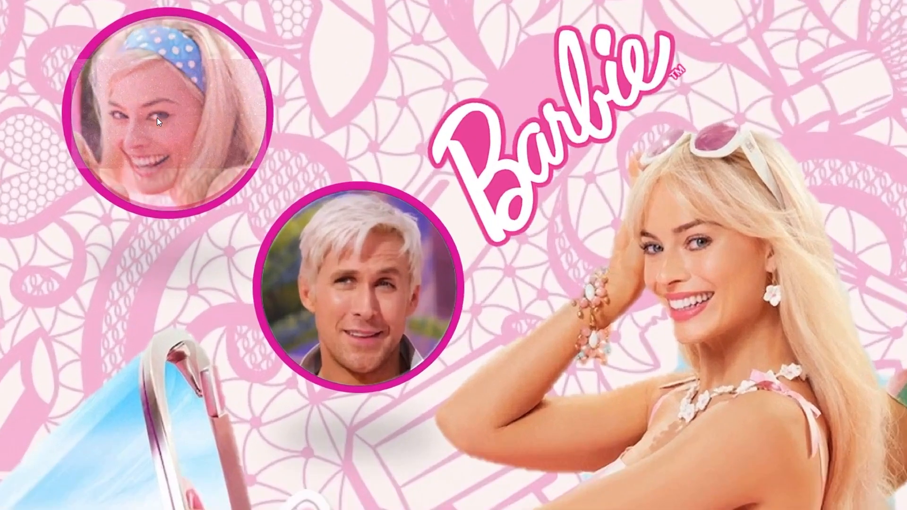
click(158, 121)
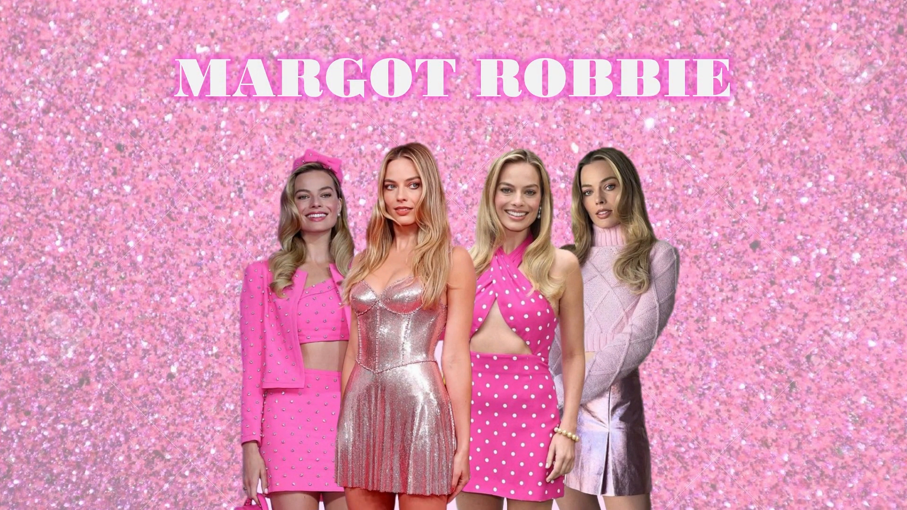
key(Right)
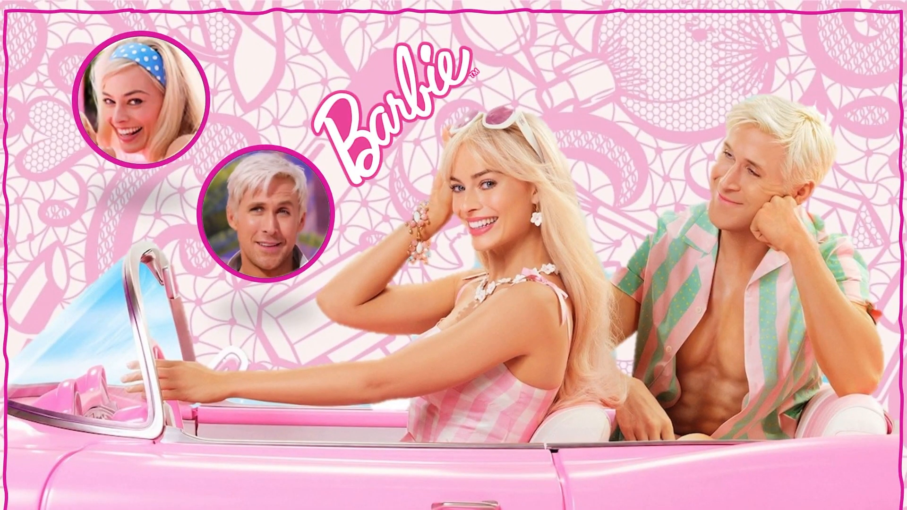
click(265, 217)
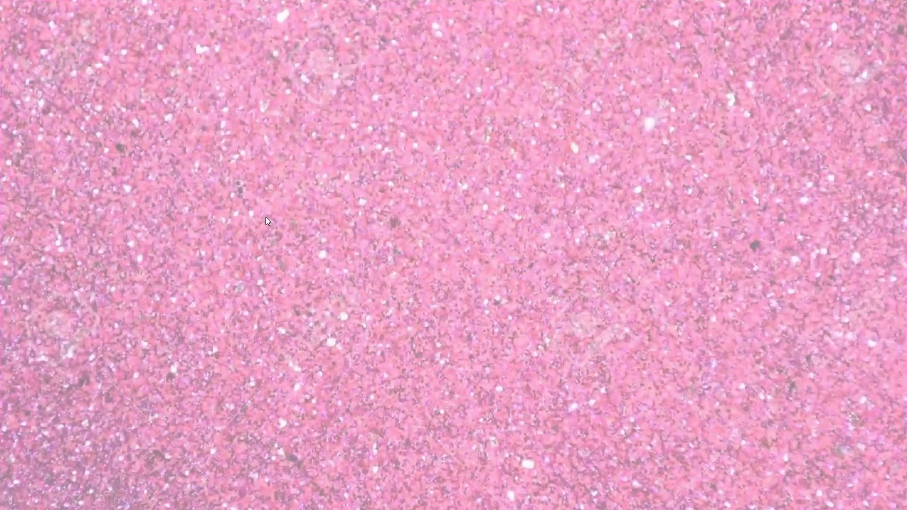